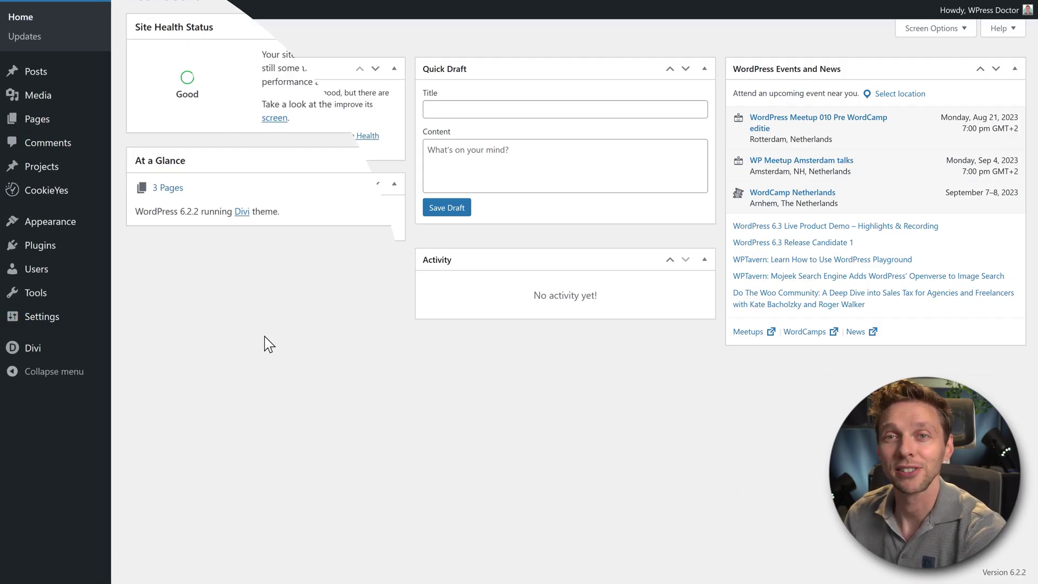
# Step: Open General Settings and compare the admin email's domain with the site URL's domain
pyautogui.moveTo(30, 303)
pyautogui.moveTo(65, 302)
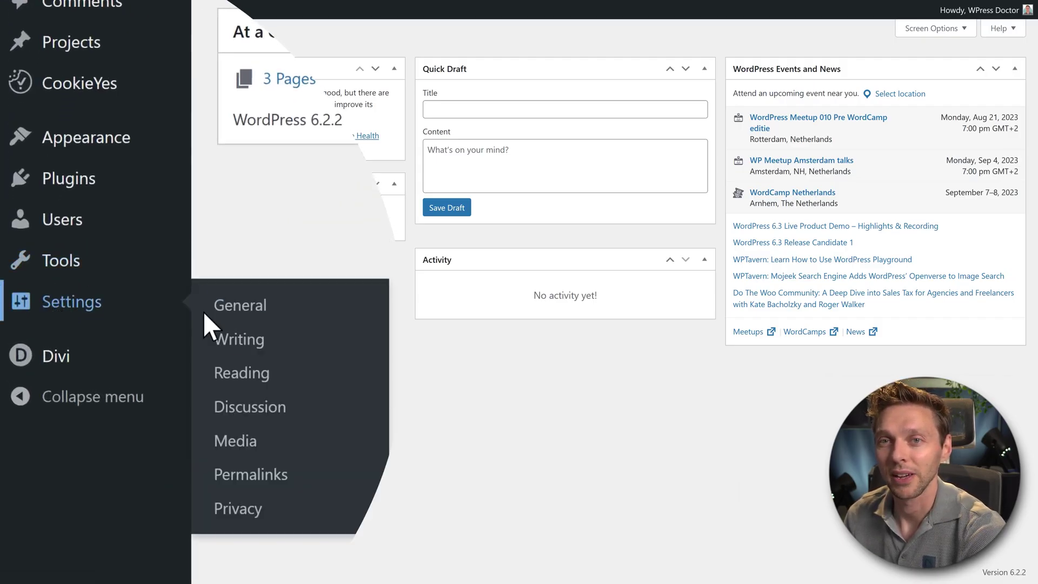
pyautogui.click(249, 307)
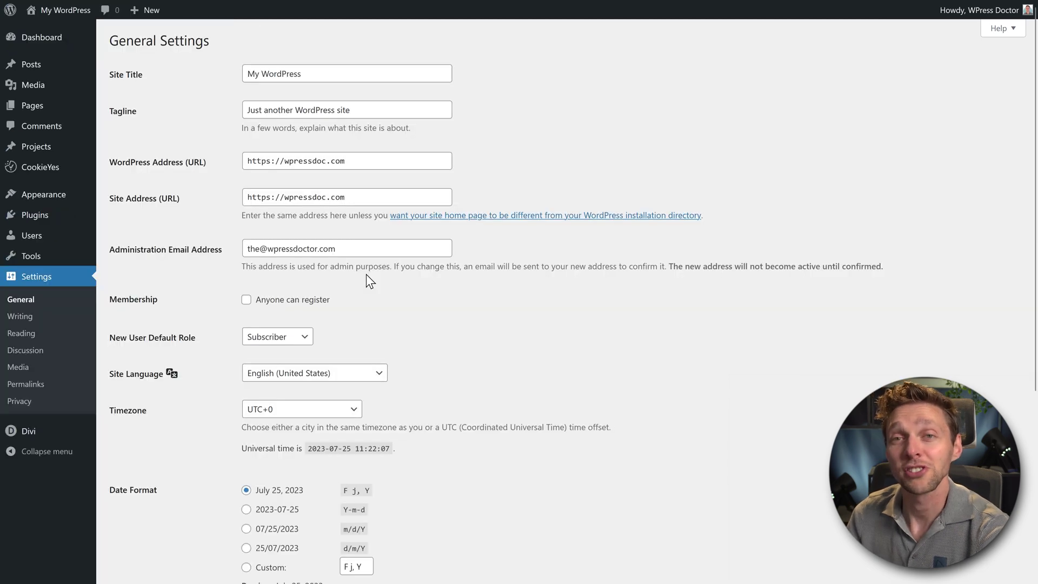
pyautogui.moveTo(260, 250); pyautogui.dragTo(357, 248)
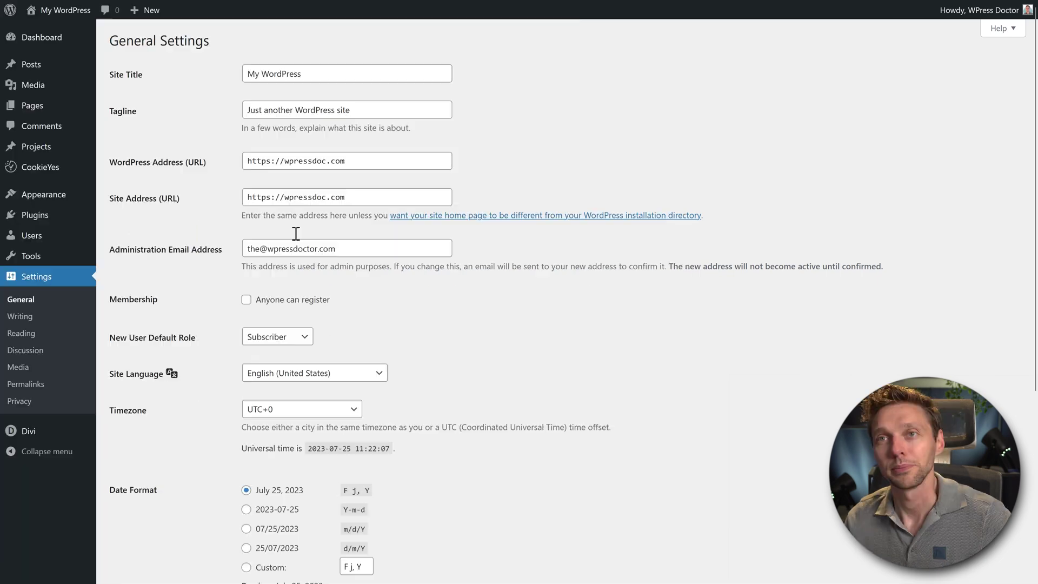
pyautogui.click(254, 12)
pyautogui.click(268, 40)
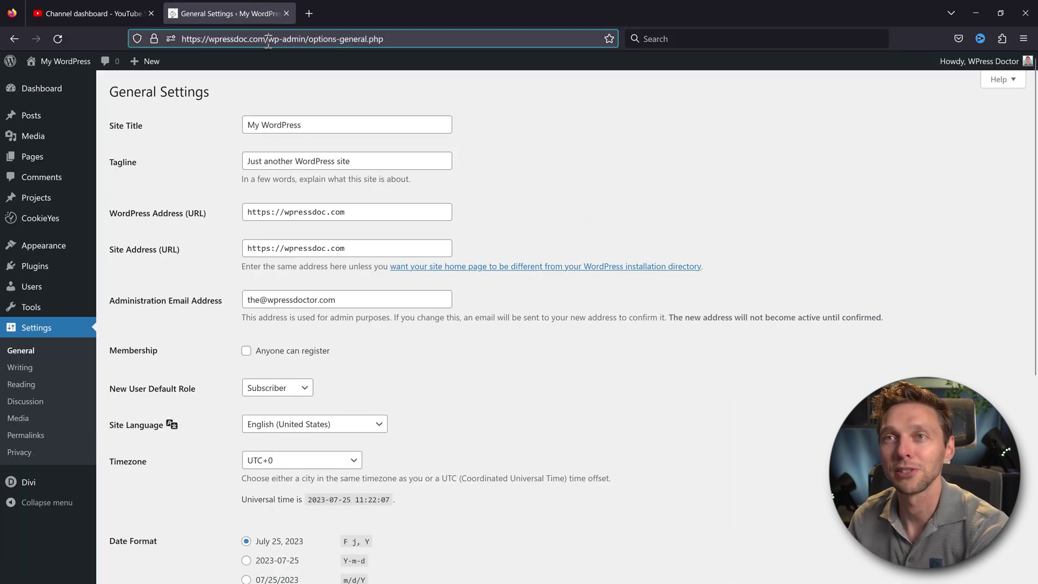
pyautogui.moveTo(260, 42); pyautogui.dragTo(211, 42)
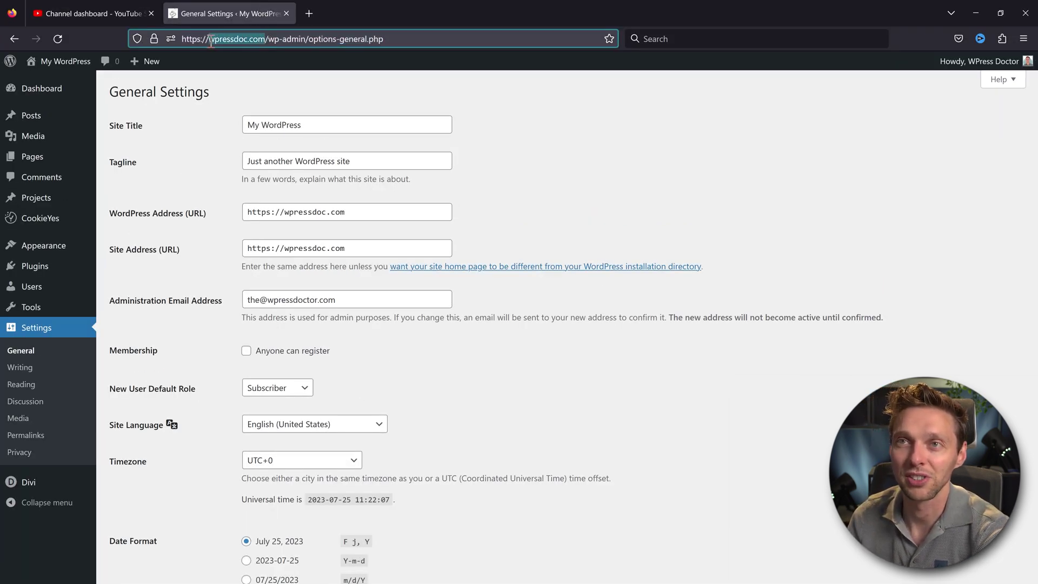
# Step: Edit the Administration Email Address so its domain matches the site's domain
pyautogui.moveTo(265, 304); pyautogui.dragTo(344, 303)
pyautogui.click(398, 291)
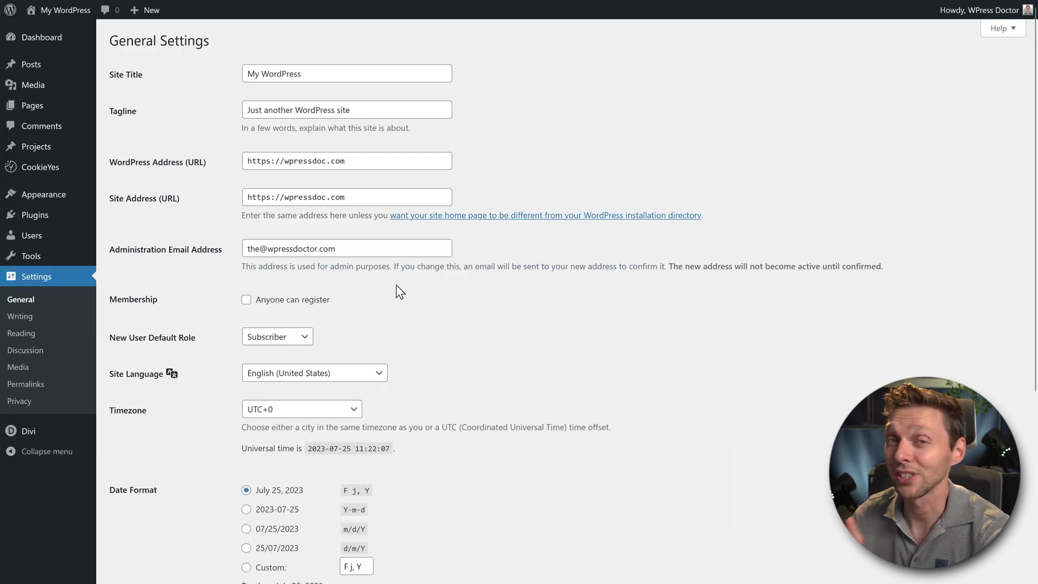
pyautogui.moveTo(354, 248); pyautogui.dragTo(278, 249)
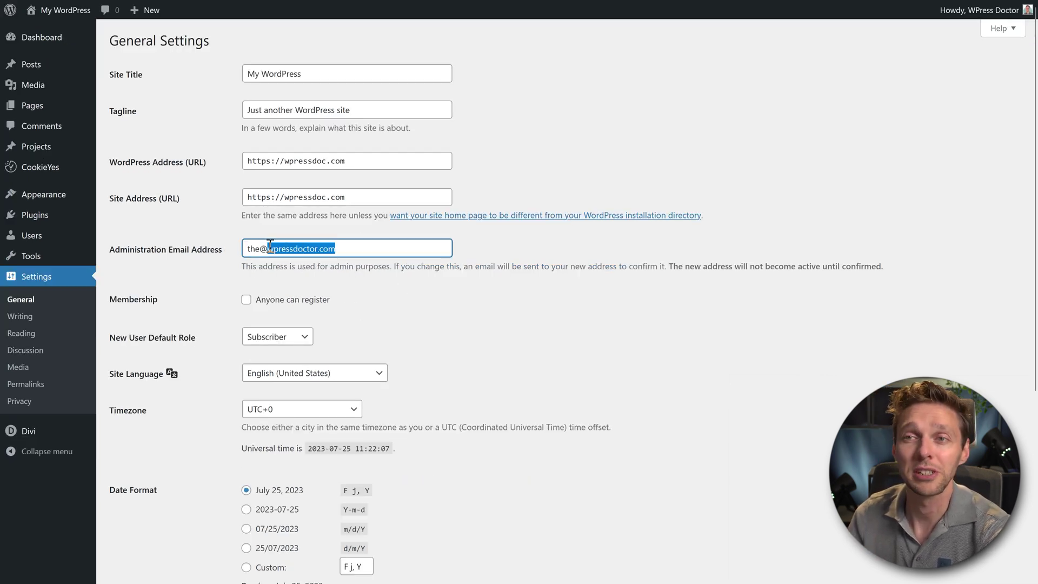
pyautogui.click(346, 251)
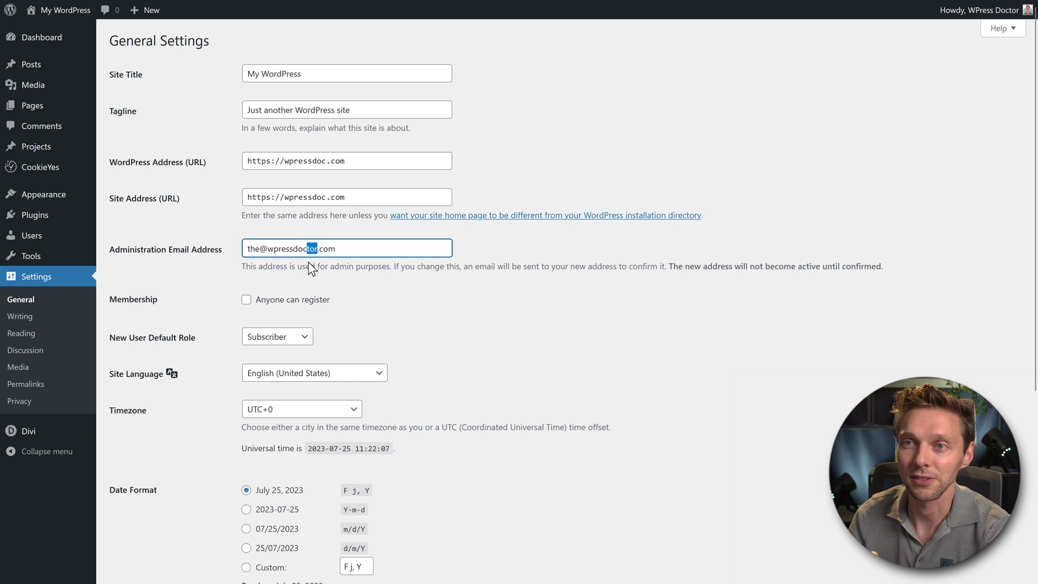
pyautogui.click(349, 268)
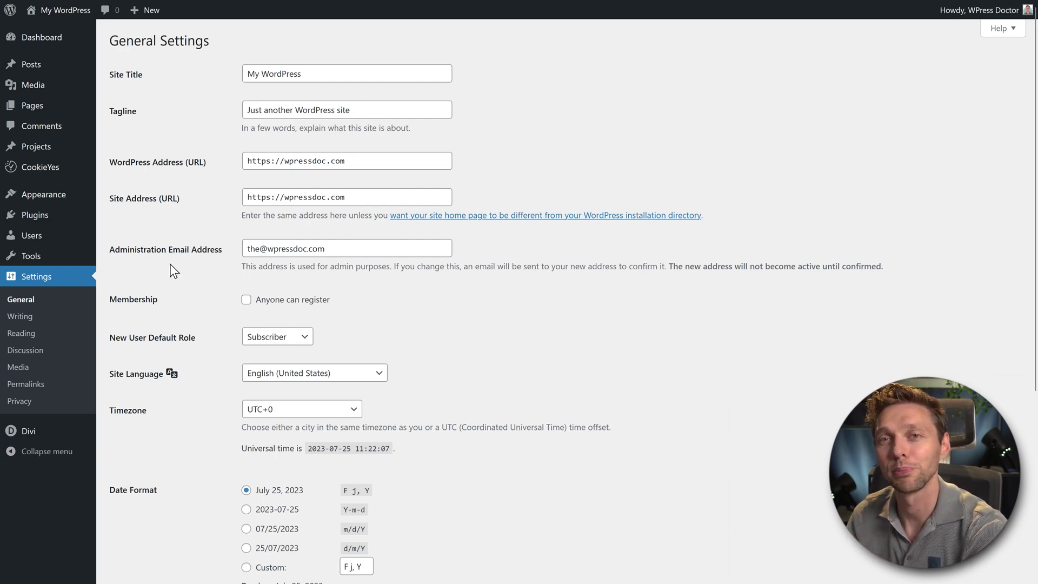
# Step: Search for FluentSMTP on the Add New Plugins page
pyautogui.moveTo(54, 215)
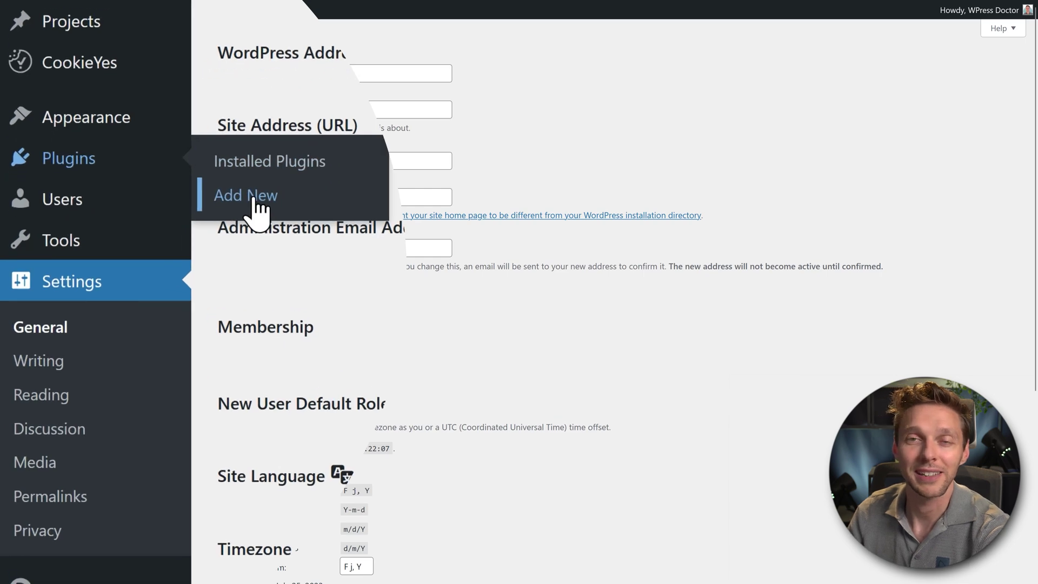
pyautogui.click(254, 198)
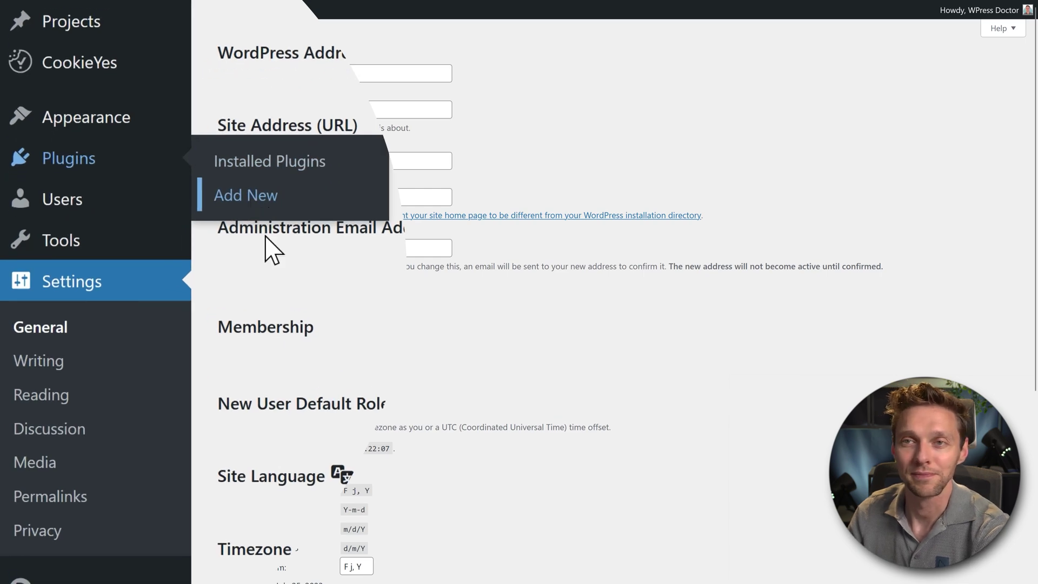
pyautogui.write('FluentSMTP')
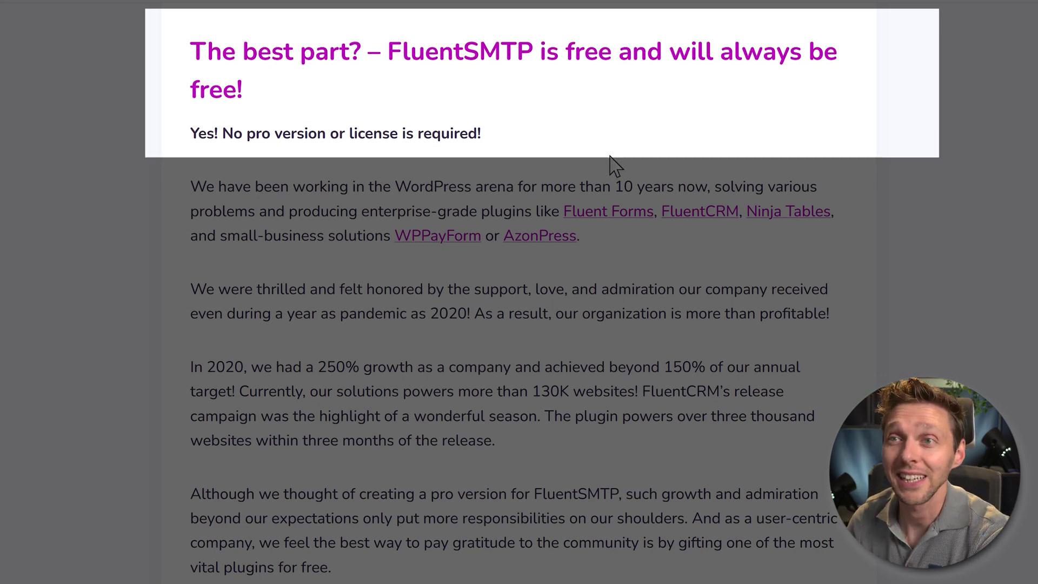
pyautogui.moveTo(221, 133); pyautogui.dragTo(483, 135)
pyautogui.click(520, 135)
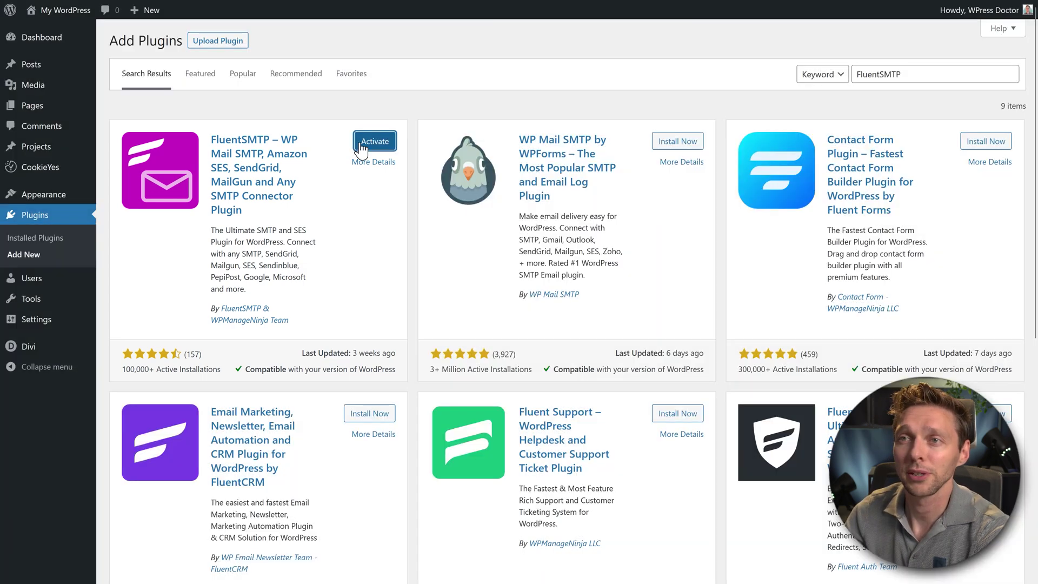
# Step: Activate the installed FluentSMTP plugin and launch its configuration
pyautogui.click(375, 144)
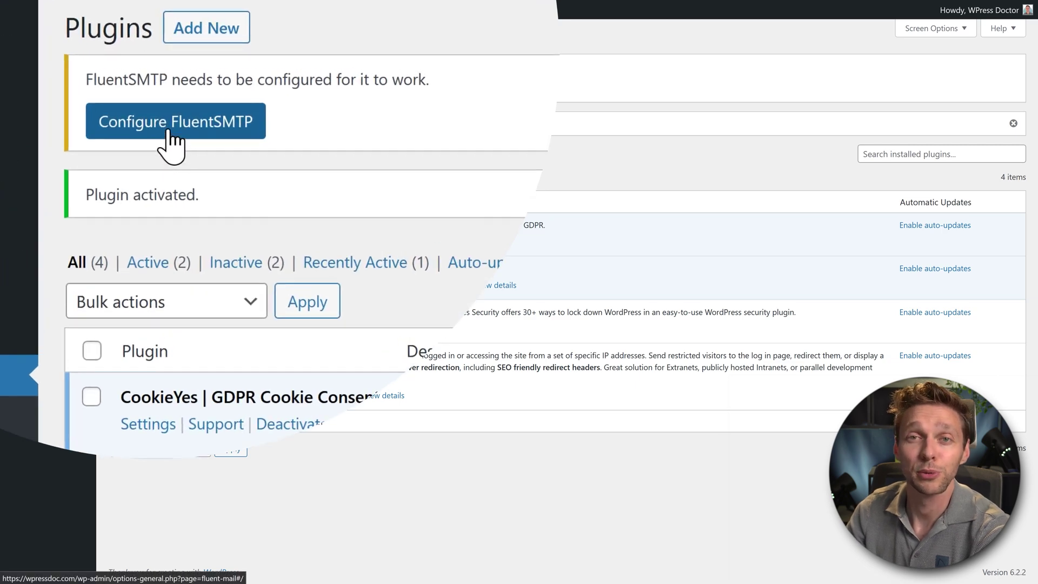
pyautogui.click(170, 133)
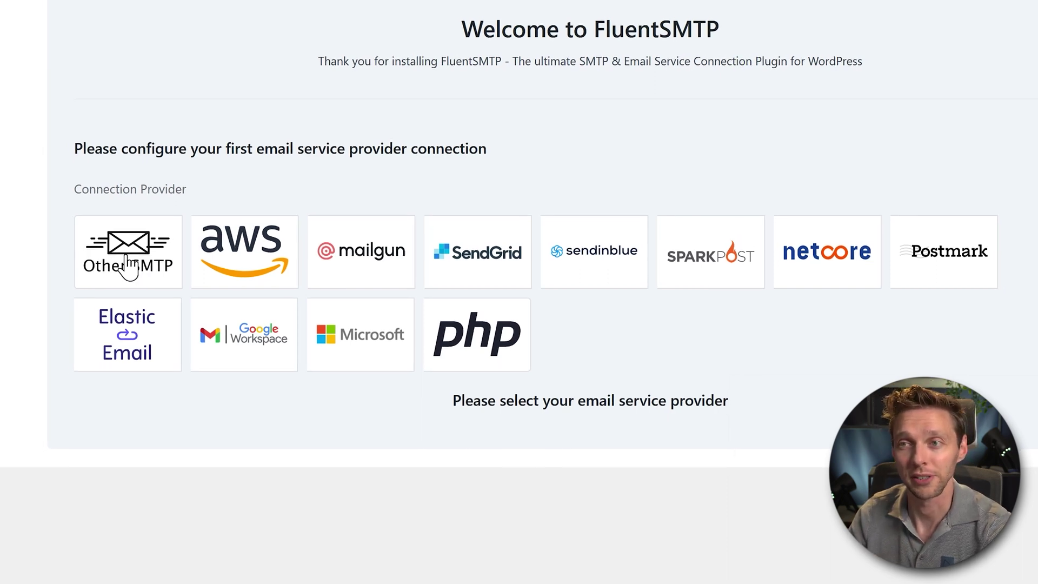
# Step: Choose Other SMTP as the connection provider and check the From Email's domain
pyautogui.click(129, 264)
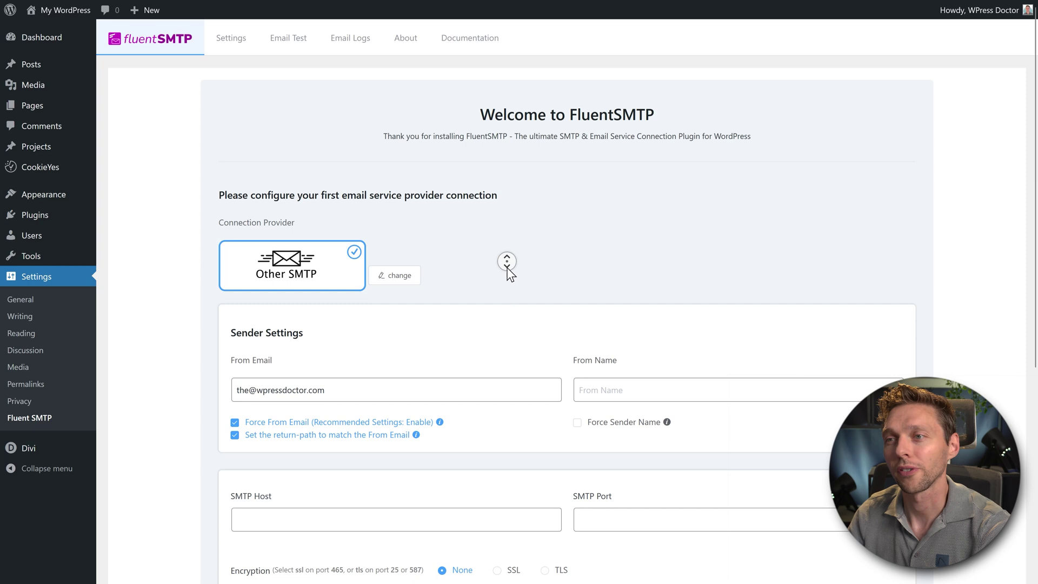
pyautogui.scroll(-4, 507, 268)
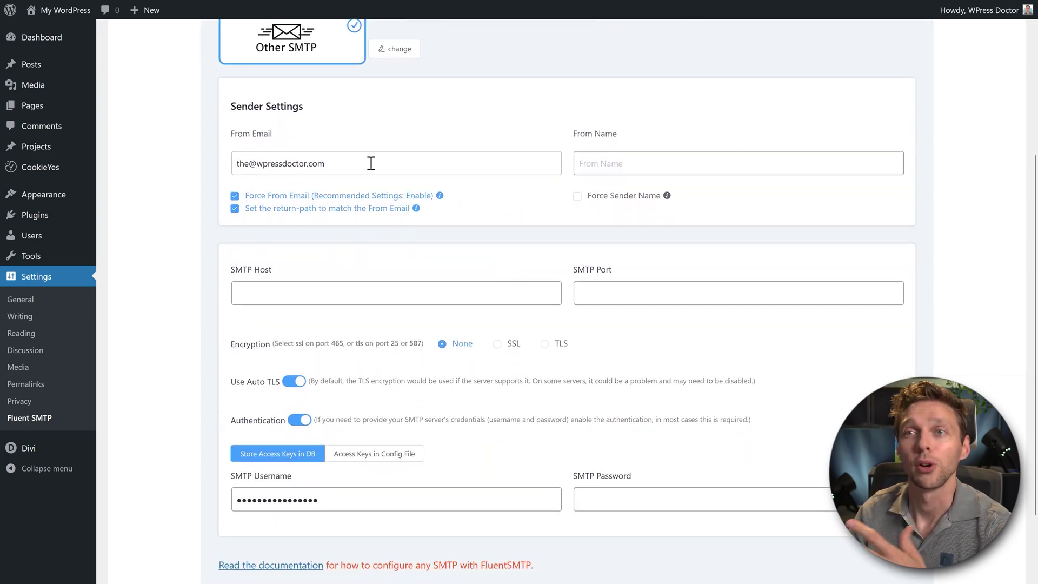
pyautogui.doubleClick(349, 160)
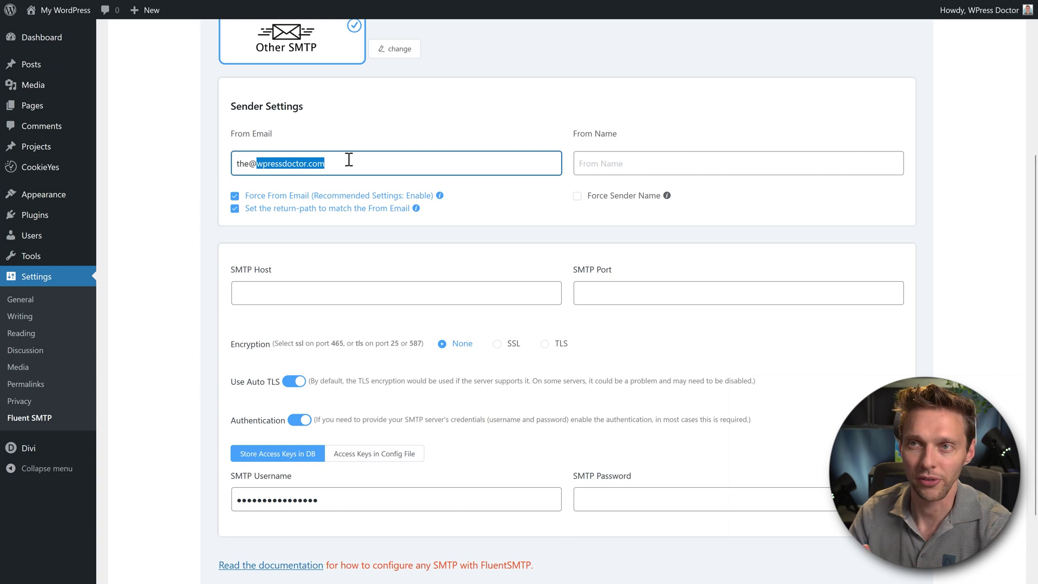
pyautogui.click(325, 163)
pyautogui.moveTo(325, 163); pyautogui.dragTo(265, 160)
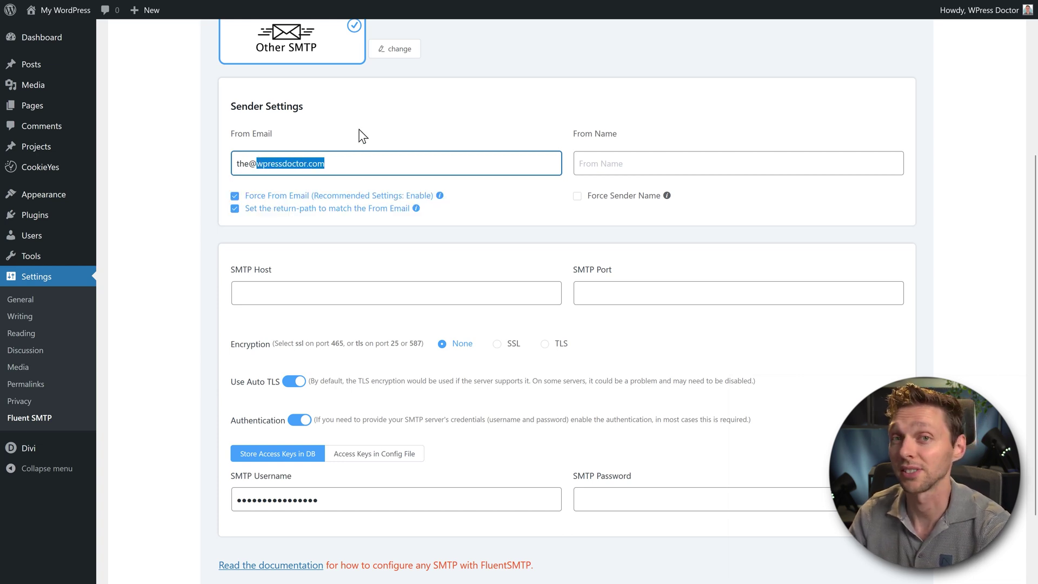
# Step: Enter the sender's display name, ending in 'WPress Doctor', as the From Name
pyautogui.click(630, 157)
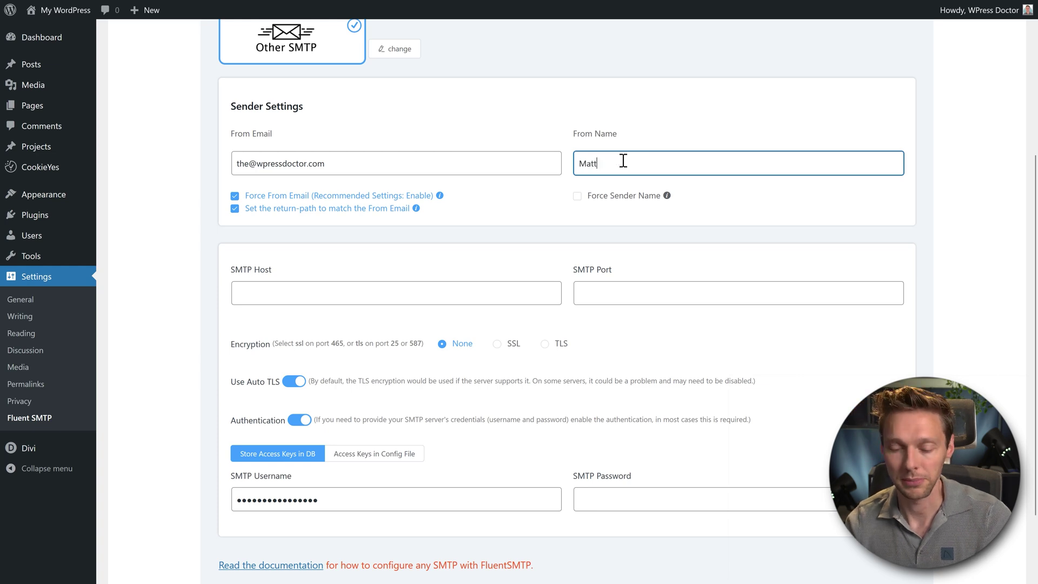
pyautogui.write('Matt | WPress Doctor')
pyautogui.click(275, 292)
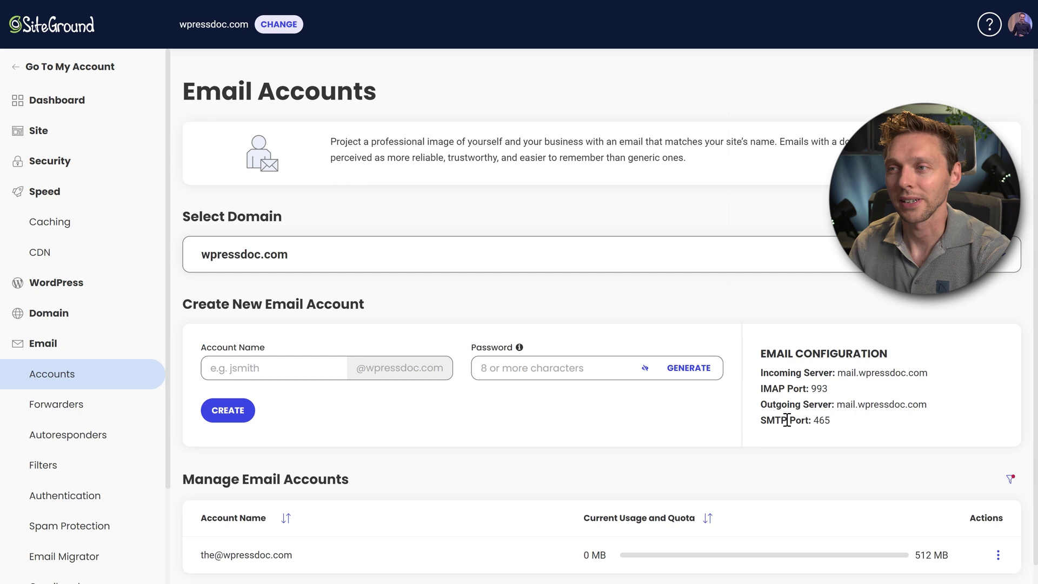
# Step: Copy the Outgoing Server value mail.wpressdoc.com from Site Tools' Email Configuration
pyautogui.moveTo(938, 406); pyautogui.dragTo(838, 407)
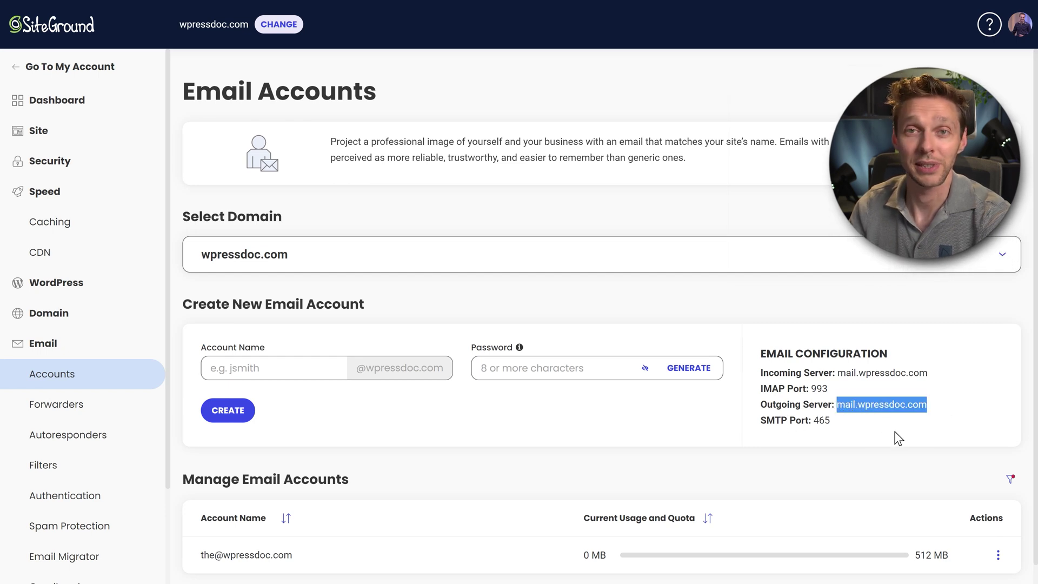
pyautogui.rightClick(892, 408)
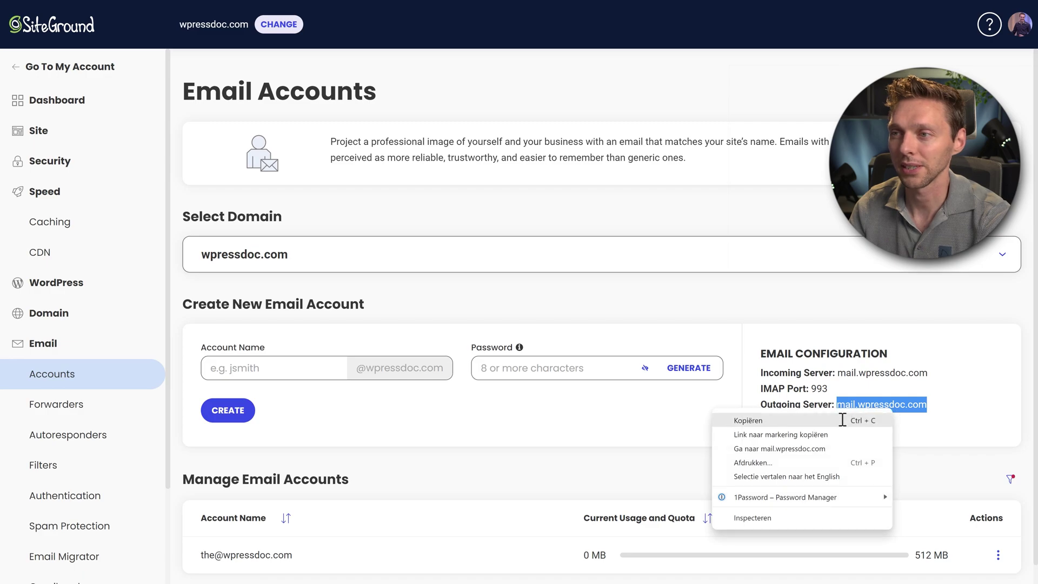
pyautogui.click(808, 420)
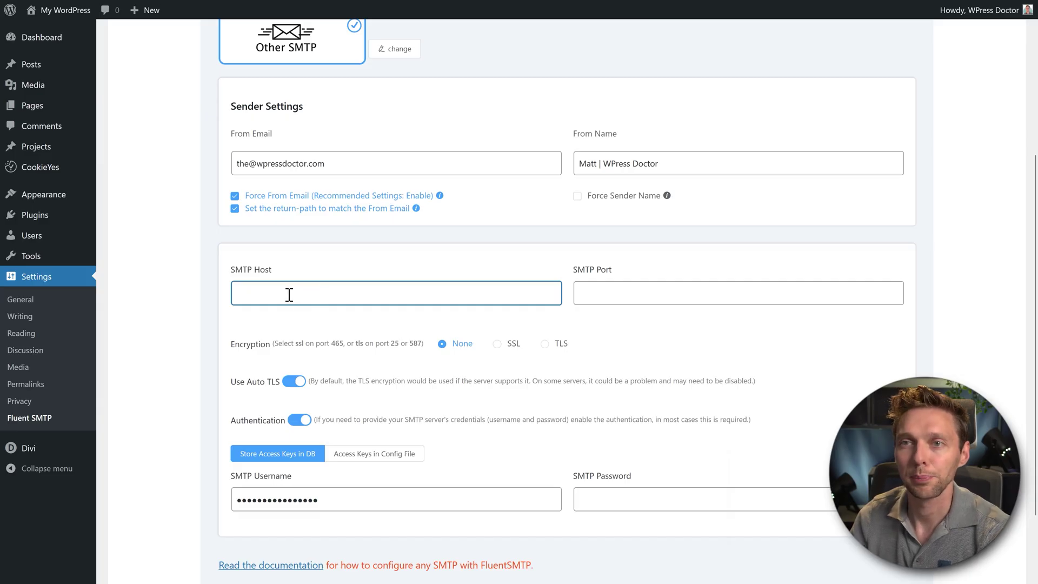
# Step: Set SMTP Host to mail.wpressdoc.com, SMTP Port to 465, and encryption to SSL
pyautogui.rightClick(287, 296)
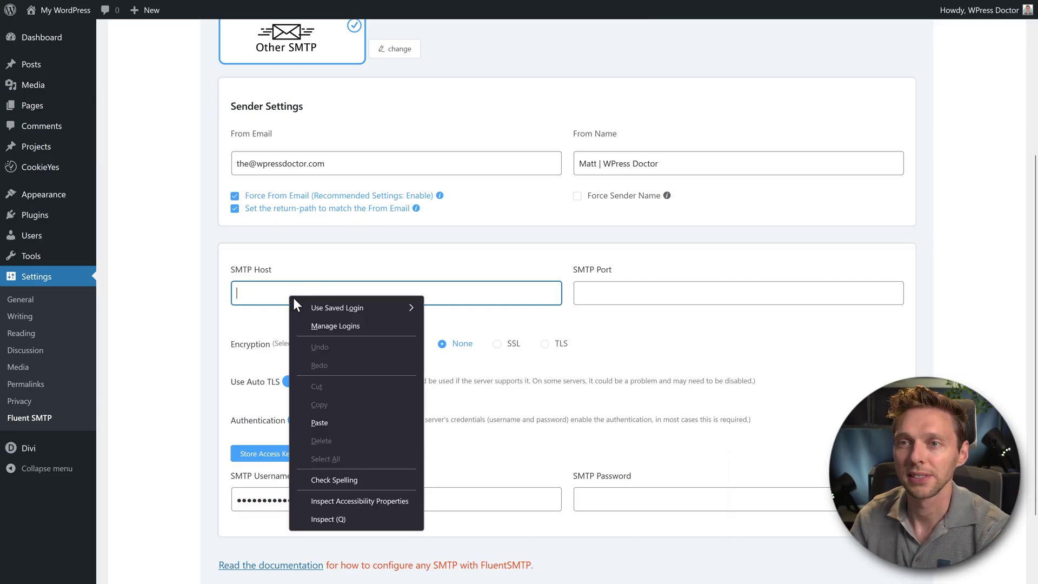
pyautogui.click(323, 416)
pyautogui.click(612, 293)
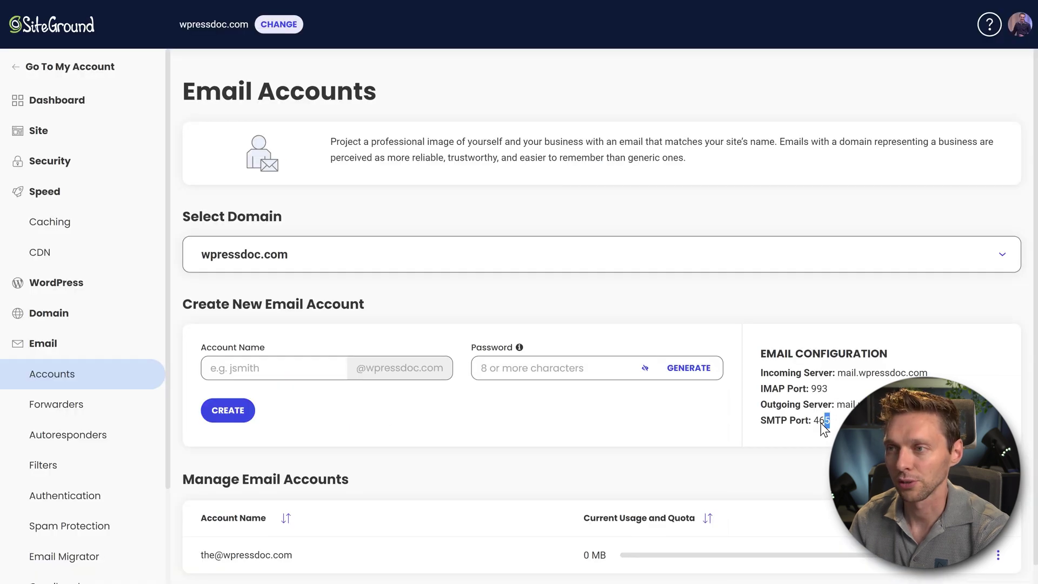
pyautogui.doubleClick(822, 420)
pyautogui.hotkey('ctrl', 'v')
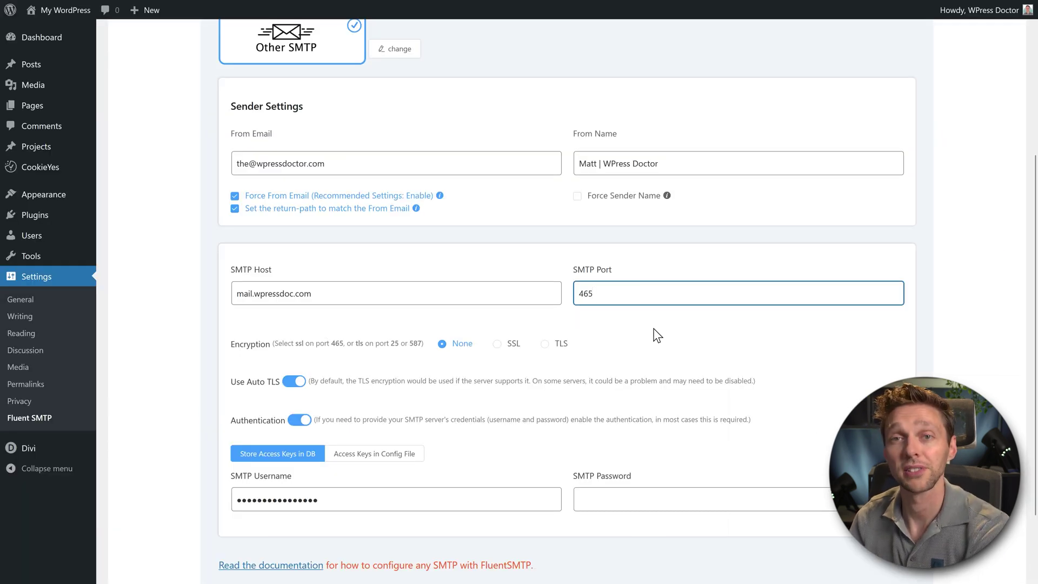
pyautogui.click(650, 338)
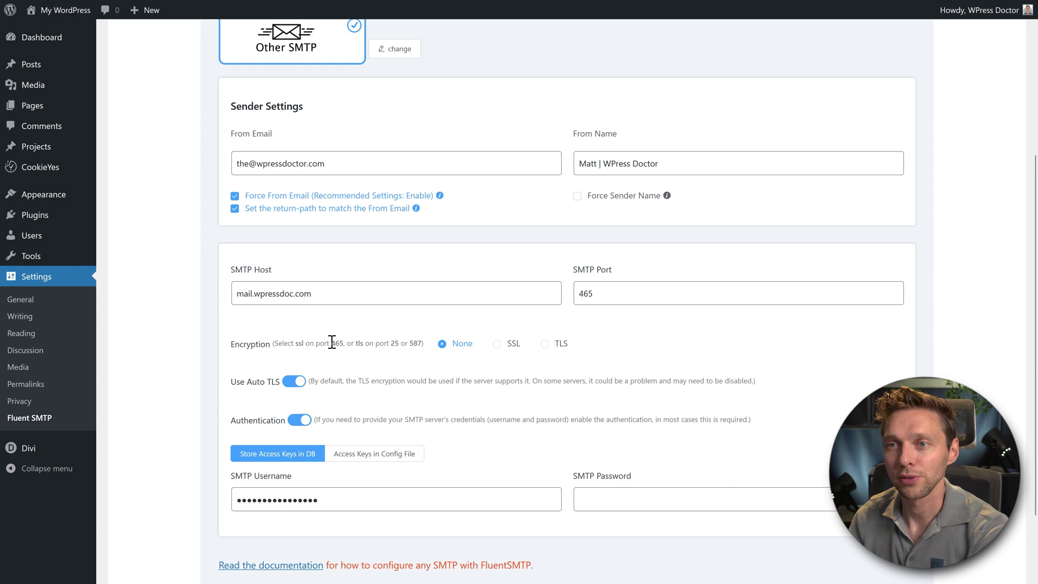
pyautogui.click(497, 344)
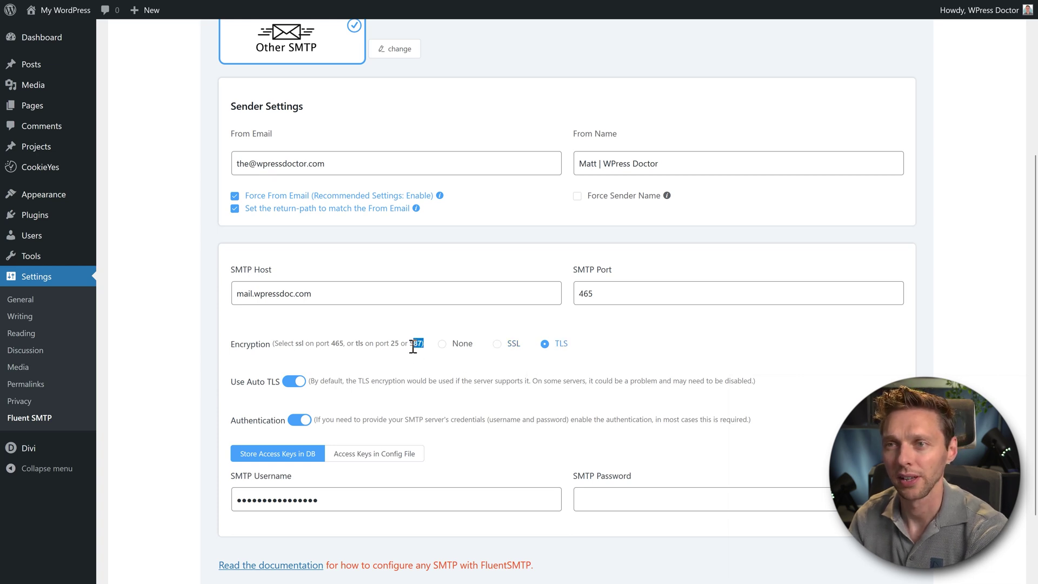
pyautogui.click(497, 343)
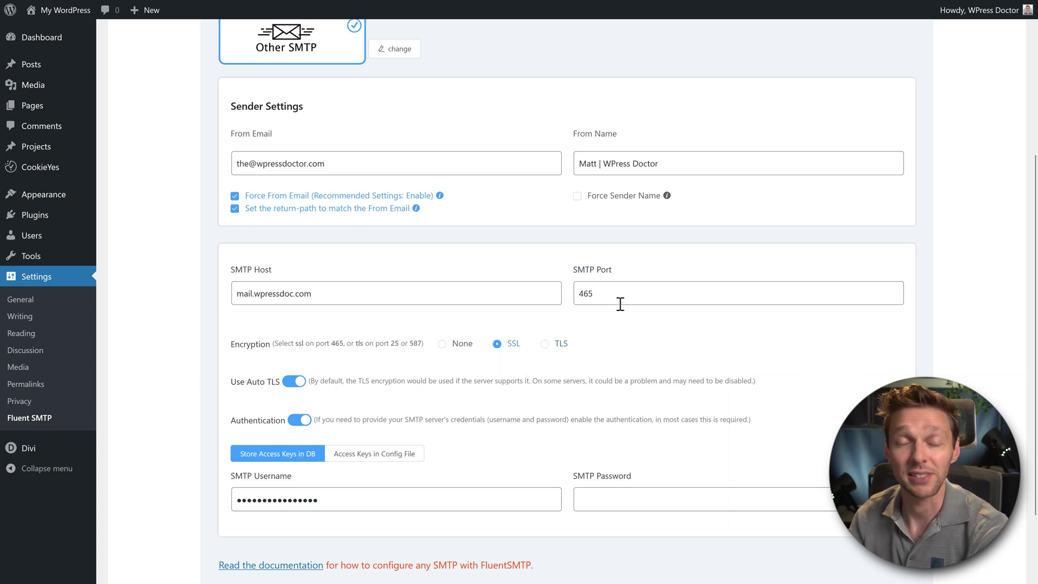
# Step: Fill in the SMTP username and paste in the mail account's password
pyautogui.scroll(-2, 435, 352)
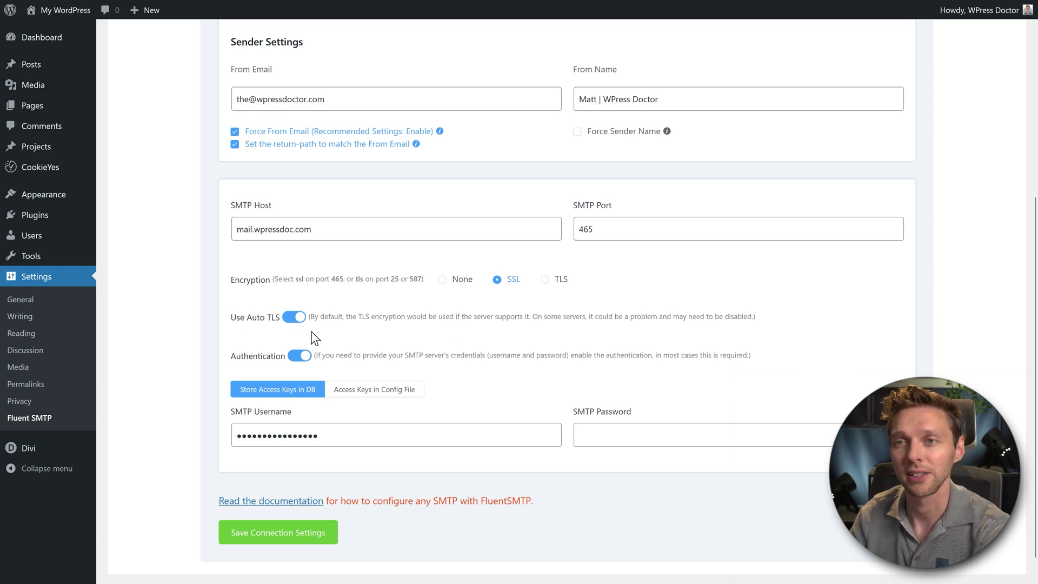
pyautogui.scroll(-1, 516, 325)
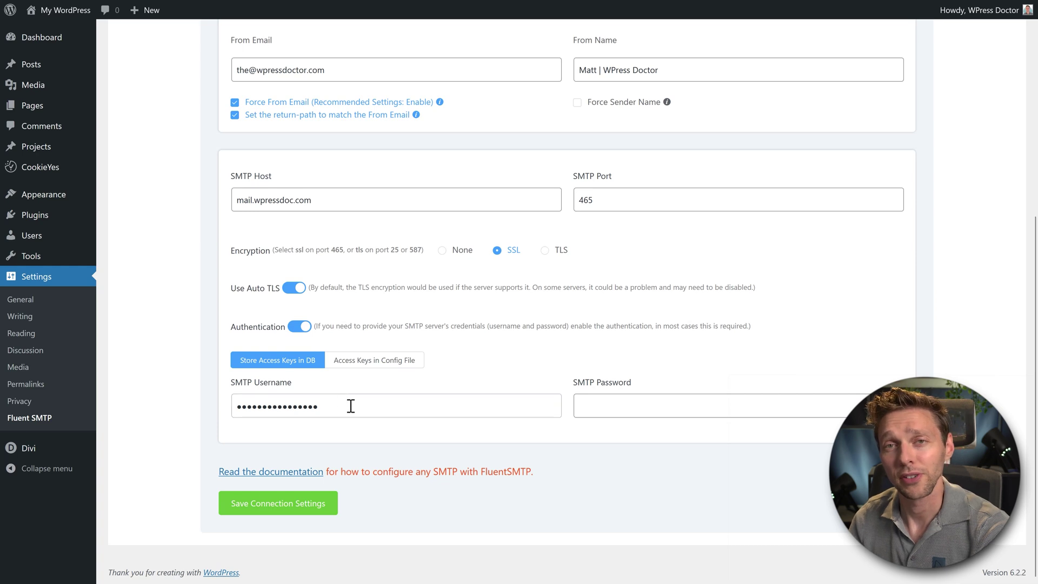
pyautogui.moveTo(351, 406); pyautogui.dragTo(230, 415)
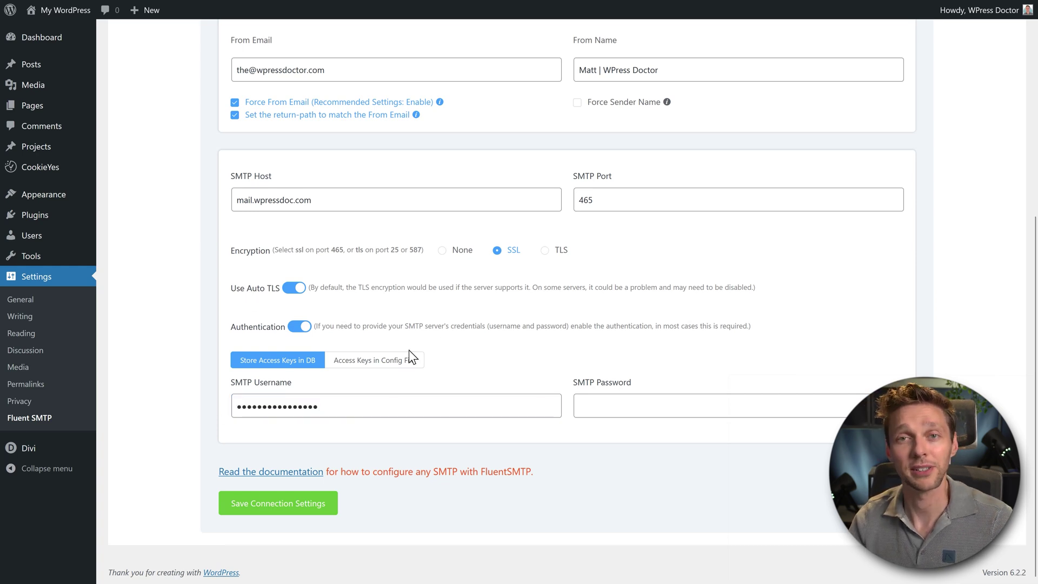
pyautogui.click(336, 410)
pyautogui.hotkey('ctrl', 'a')
pyautogui.hotkey('ctrl', 'v')
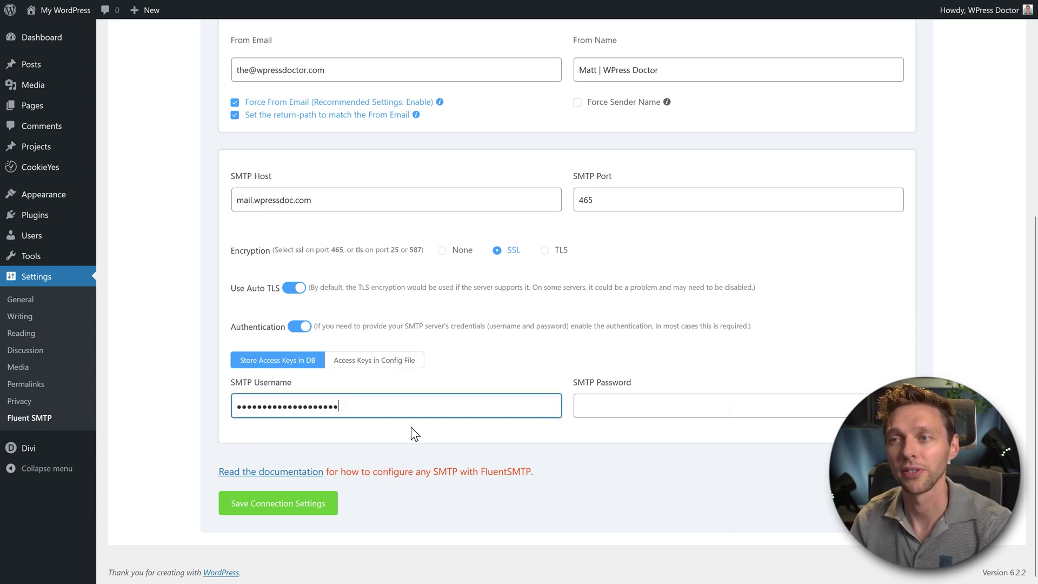
pyautogui.click(619, 406)
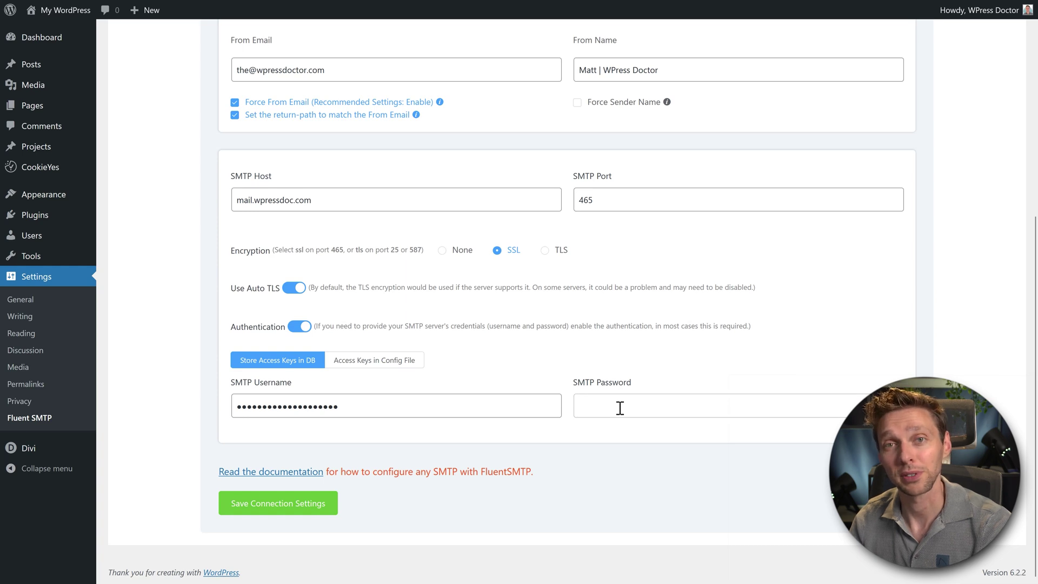
pyautogui.hotkey('ctrl', 'v')
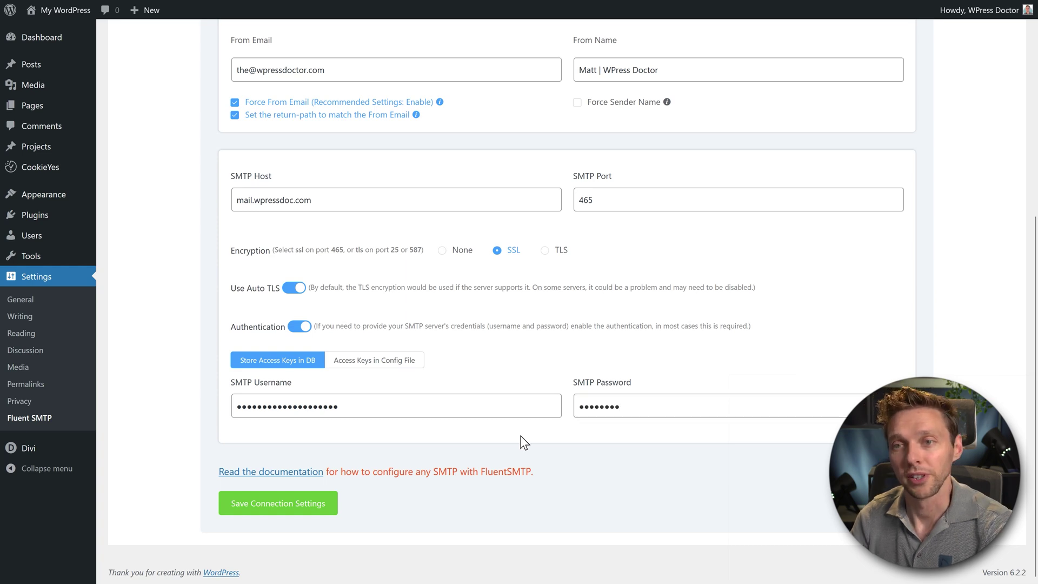
# Step: Save the Other SMTP connection, then send a test email from the site's address to a pasted recipient
pyautogui.click(284, 509)
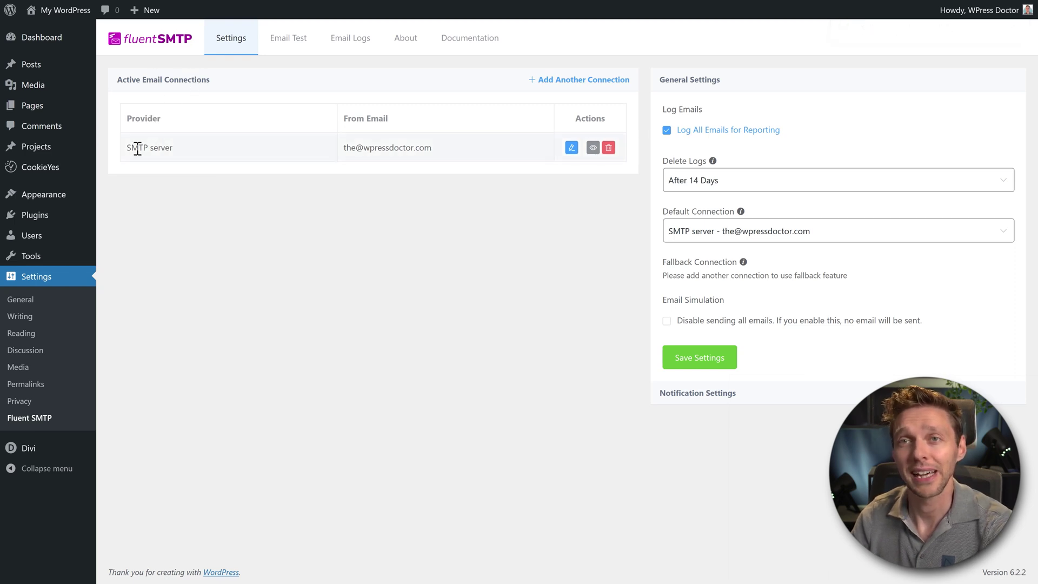
pyautogui.moveTo(446, 149); pyautogui.dragTo(363, 150)
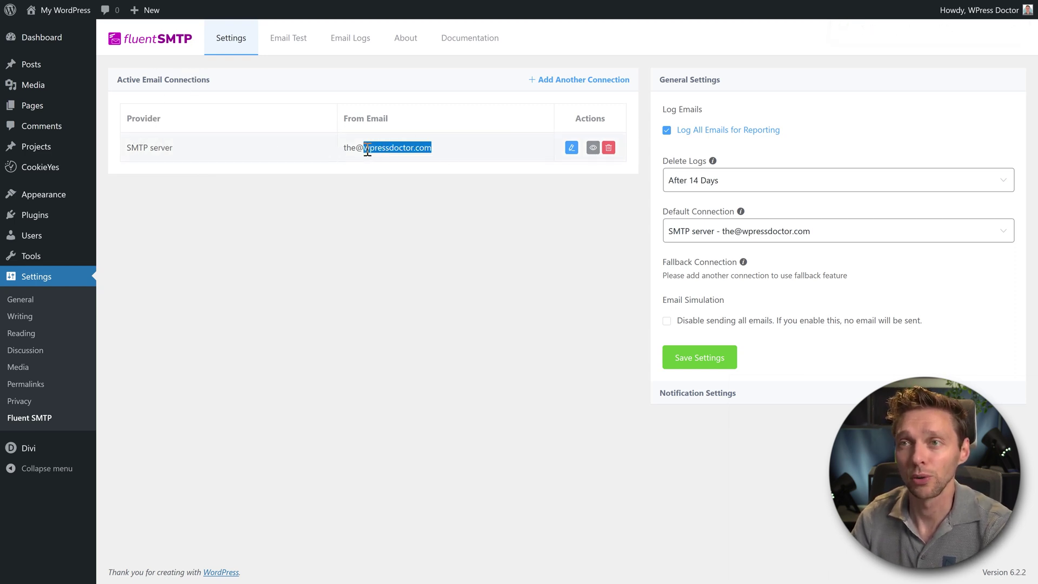
pyautogui.click(402, 196)
pyautogui.click(295, 40)
pyautogui.click(236, 120)
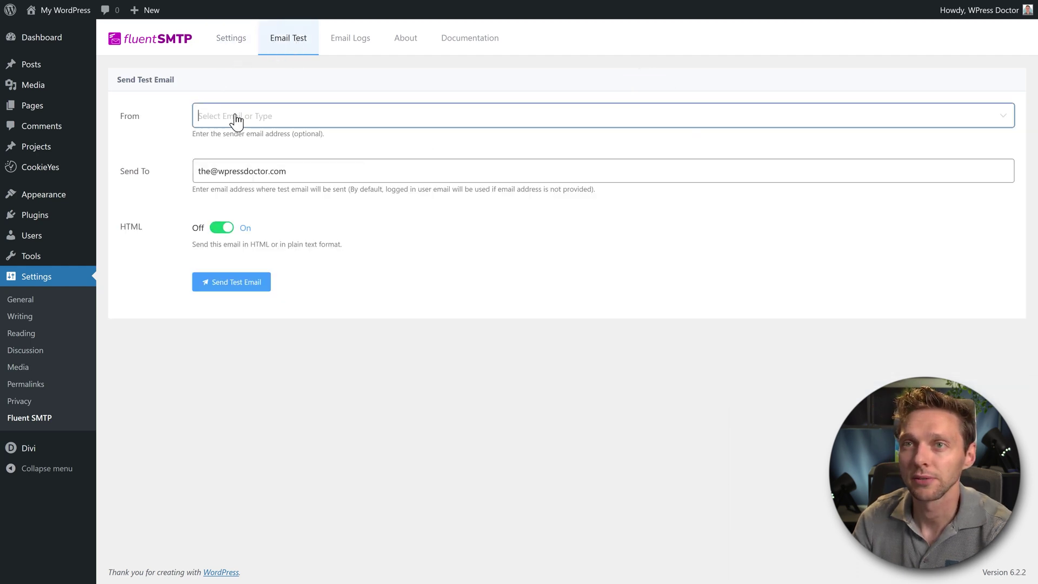
pyautogui.click(242, 153)
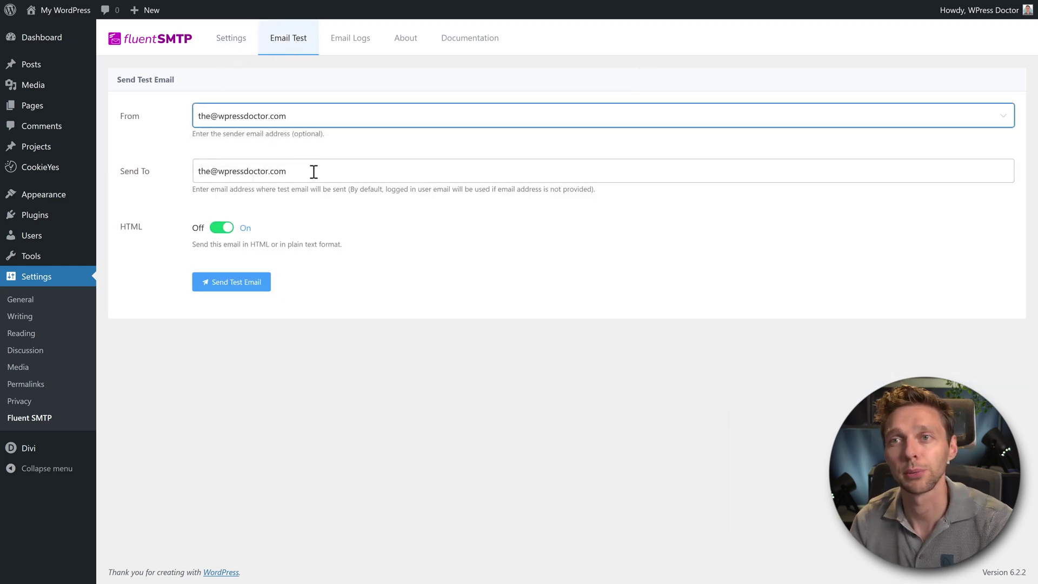
pyautogui.moveTo(319, 172); pyautogui.dragTo(198, 172)
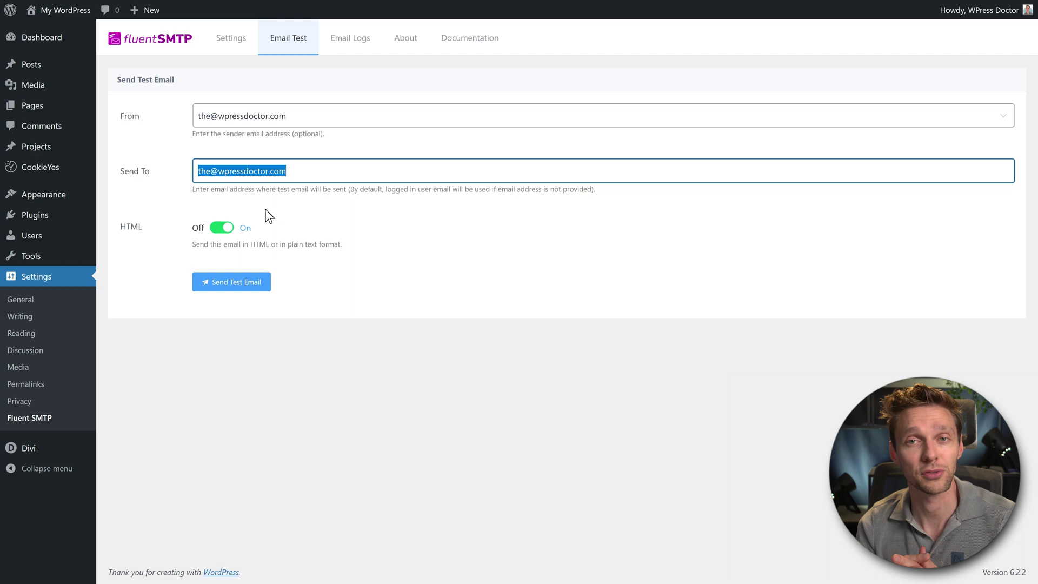
pyautogui.hotkey('ctrl', 'v')
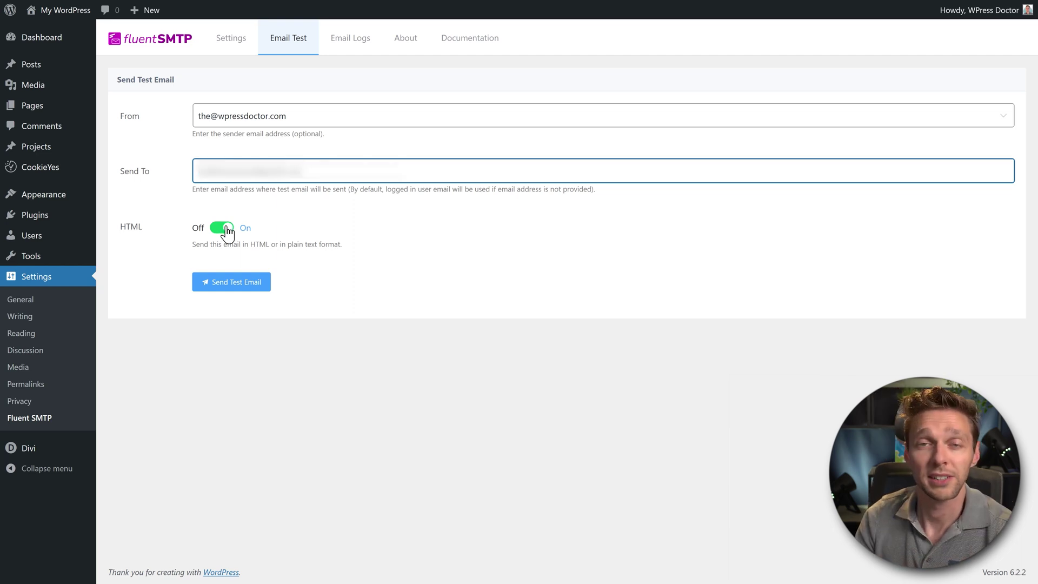
pyautogui.click(244, 289)
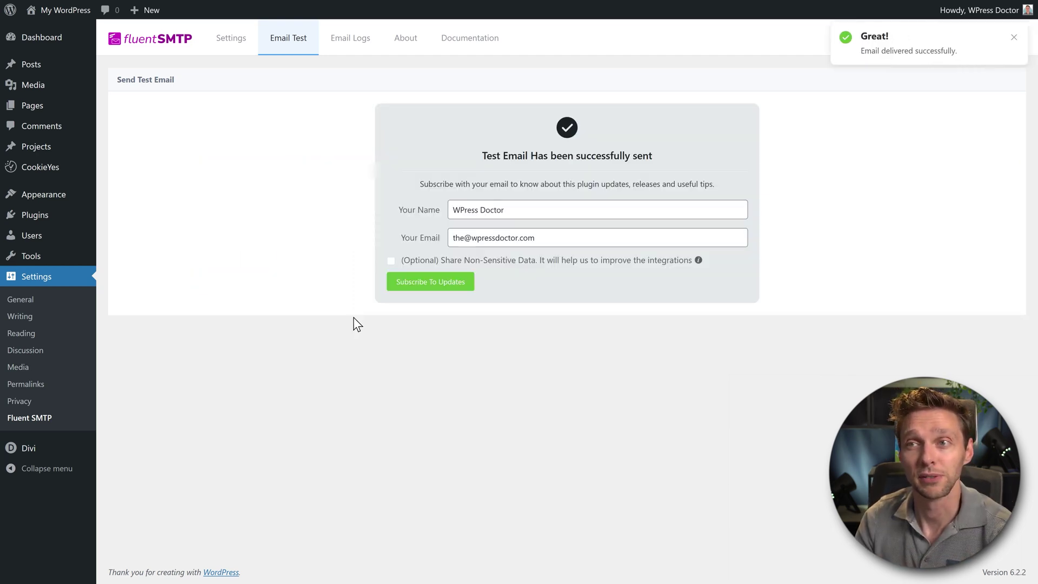
pyautogui.moveTo(482, 156); pyautogui.dragTo(673, 155)
pyautogui.click(681, 161)
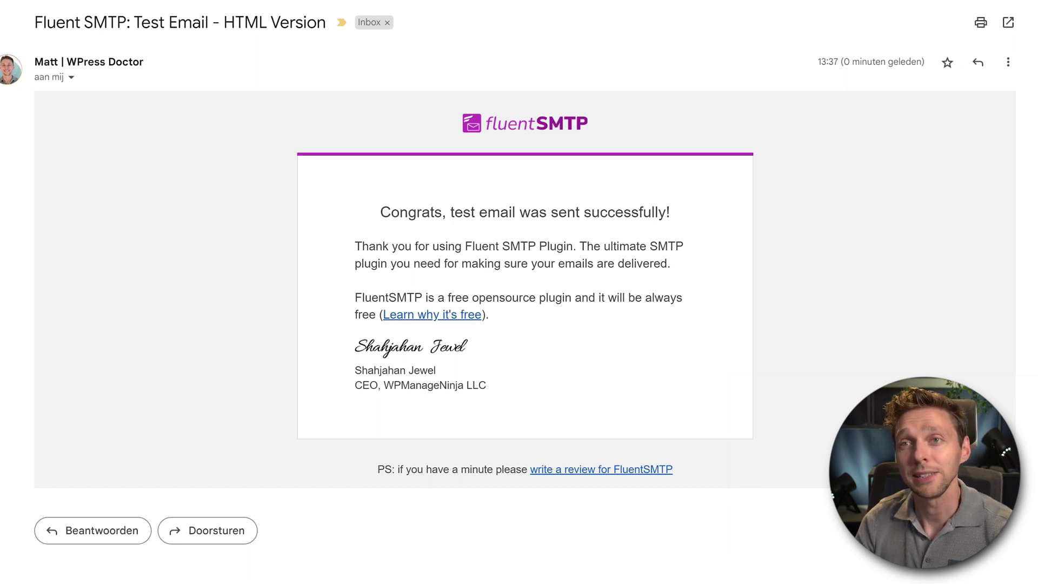
# Step: Check the sender name on the received FluentSMTP test email in Gmail
pyautogui.moveTo(143, 63); pyautogui.dragTo(47, 64)
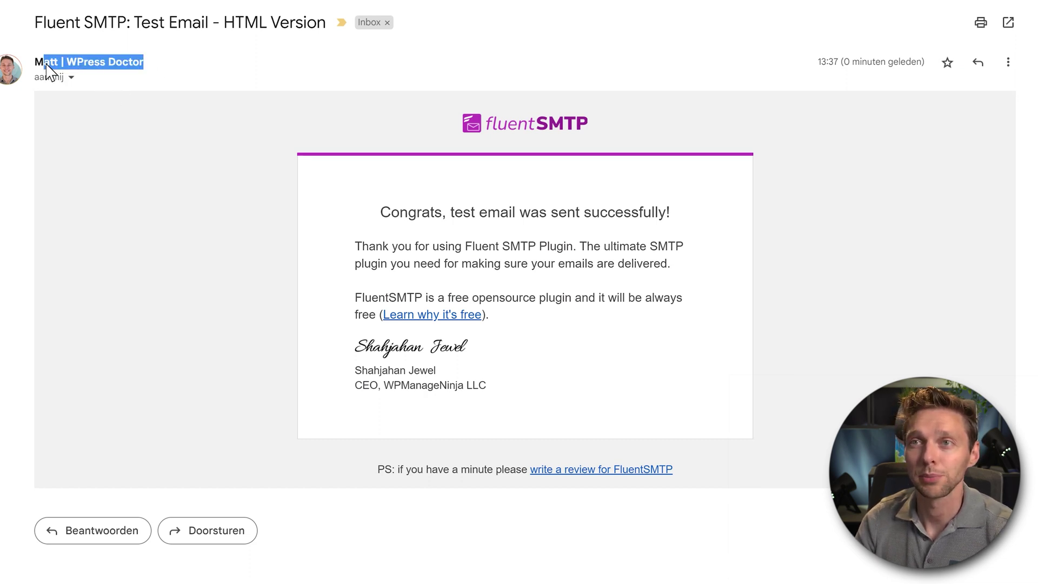
pyautogui.click(201, 95)
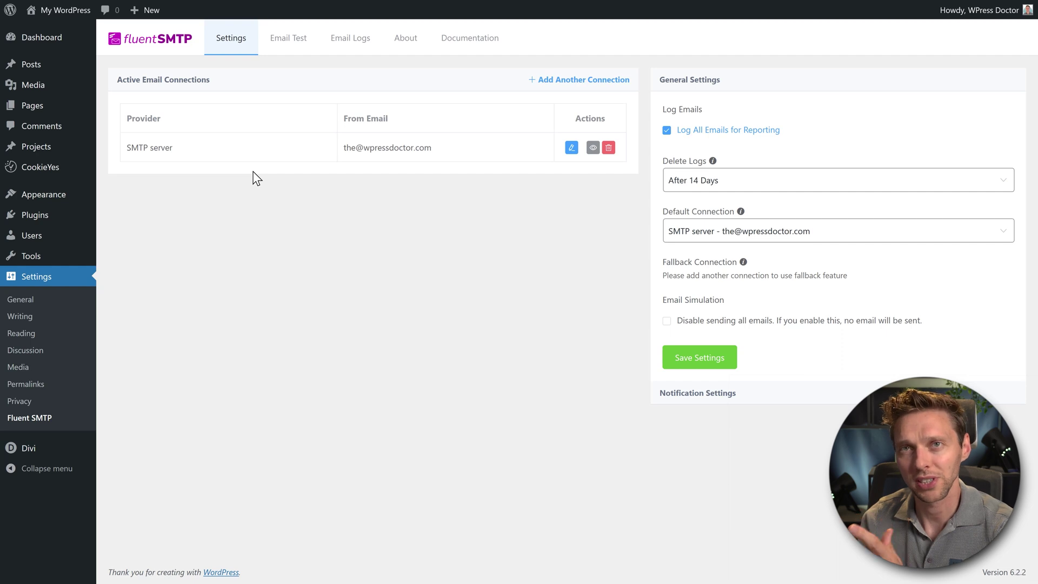
pyautogui.tripleClick(173, 147)
pyautogui.click(183, 182)
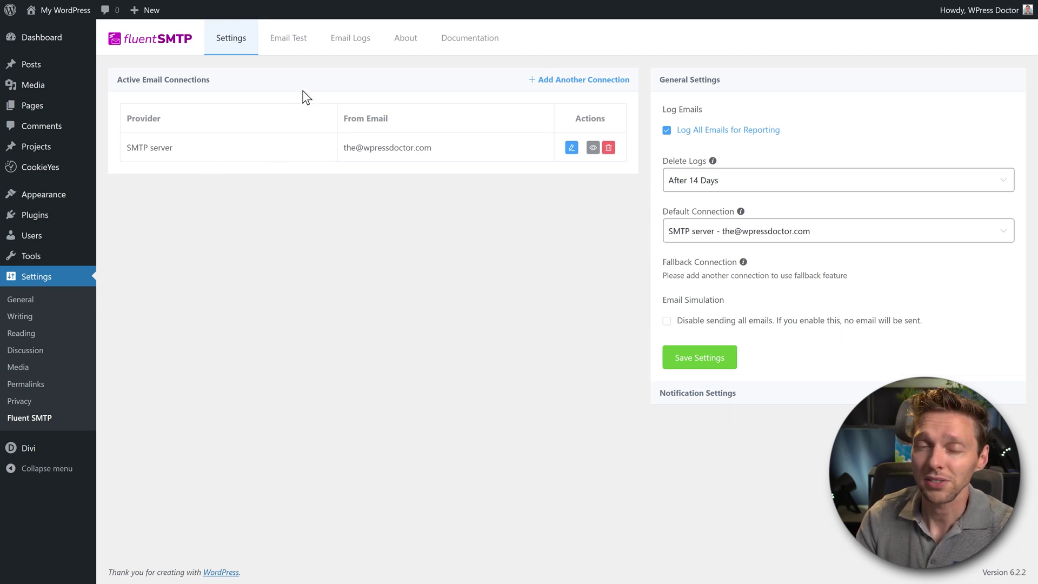
pyautogui.click(349, 41)
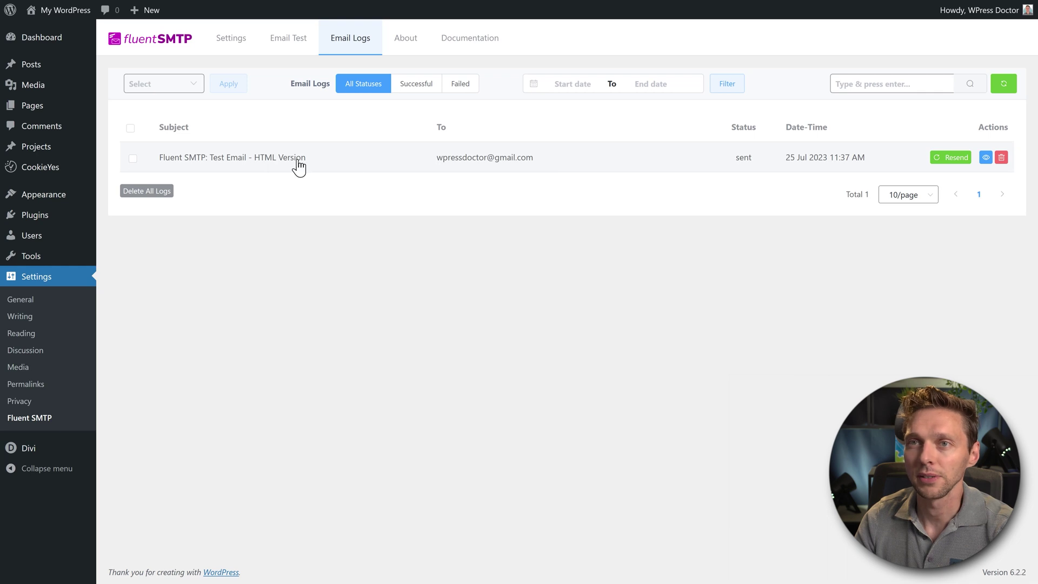
pyautogui.moveTo(301, 161); pyautogui.dragTo(210, 163)
pyautogui.click(301, 220)
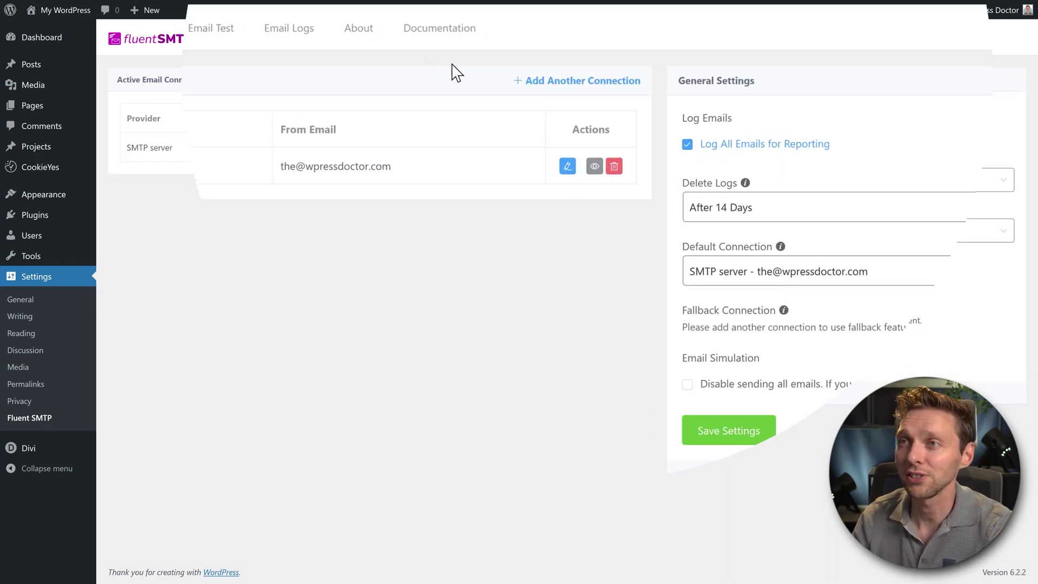
# Step: Add another connection with Microsoft as provider and open its Outlook/Office365 documentation
pyautogui.click(556, 87)
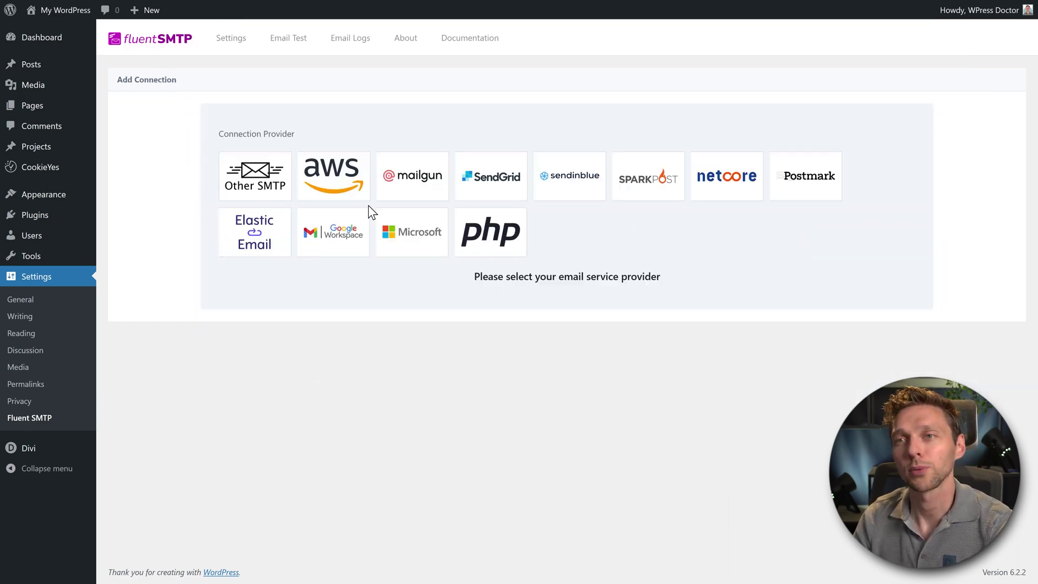
pyautogui.click(403, 242)
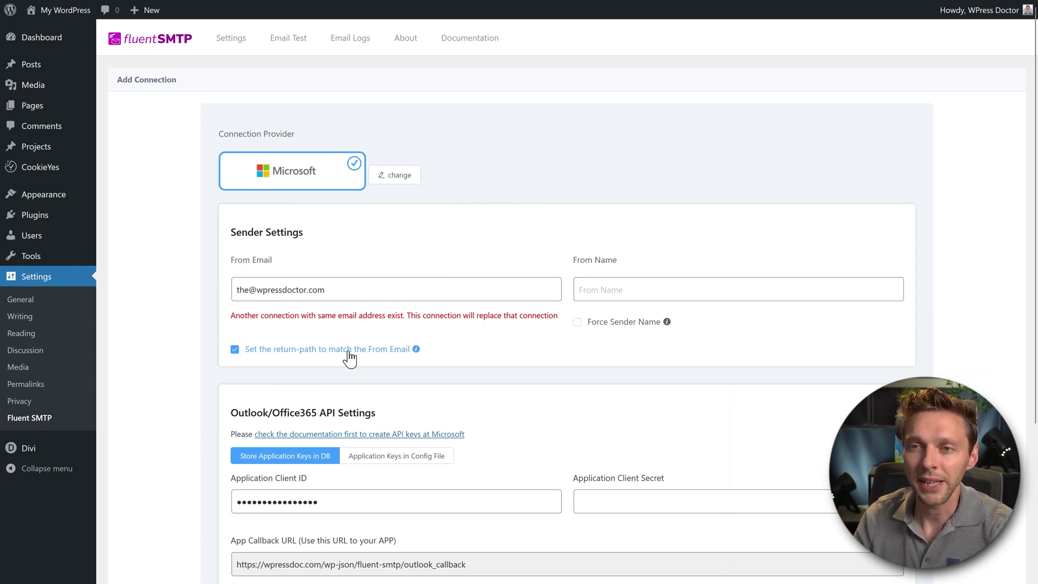
pyautogui.click(311, 436)
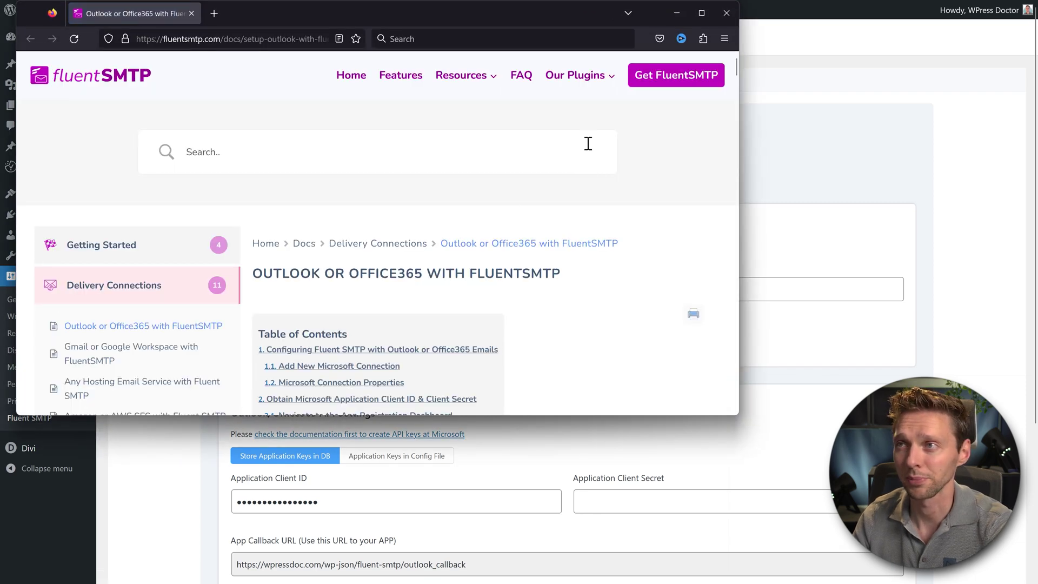
# Step: Autoscroll the Outlook/Office365 guide down to its Table of Contents
pyautogui.middleClick(608, 177)
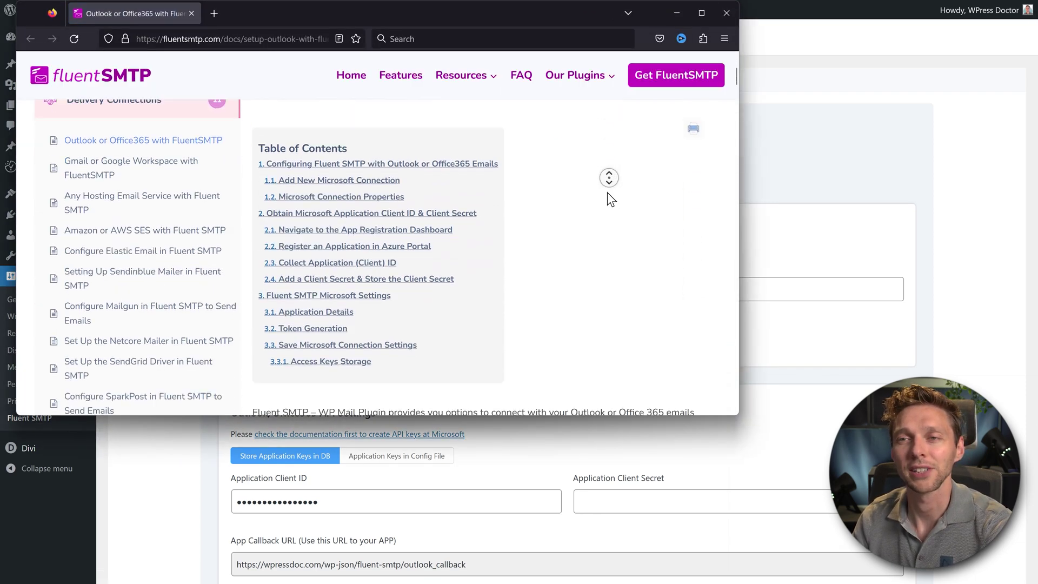